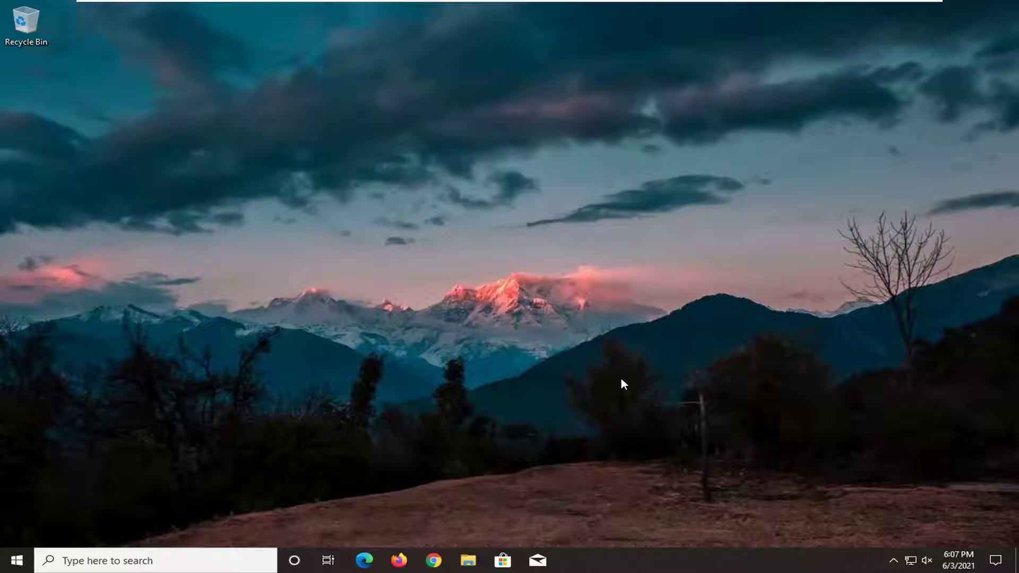
Open Windows Settings from the Start menu's left rail.
click(11, 567)
mouse_move(48, 471)
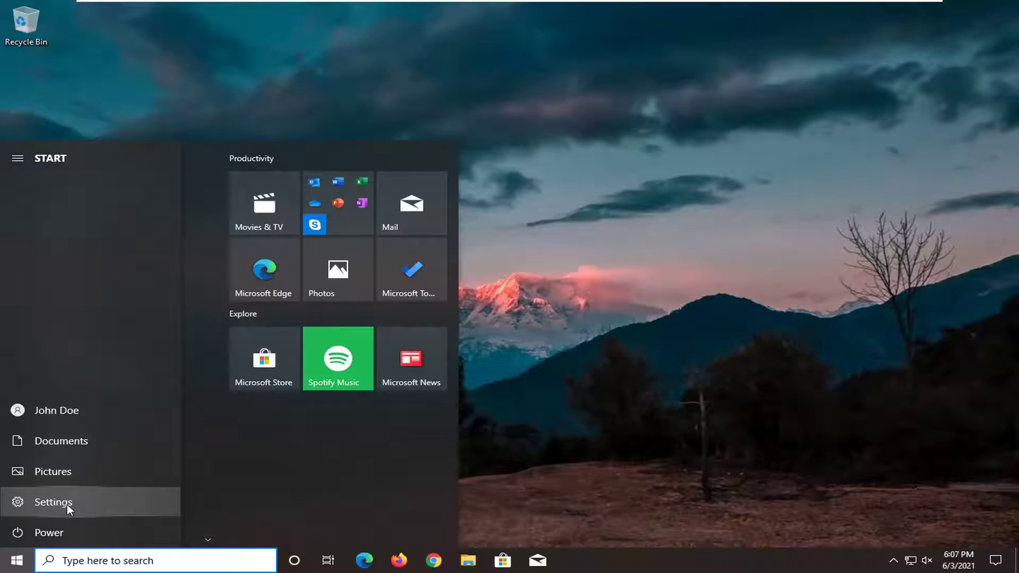
click(100, 498)
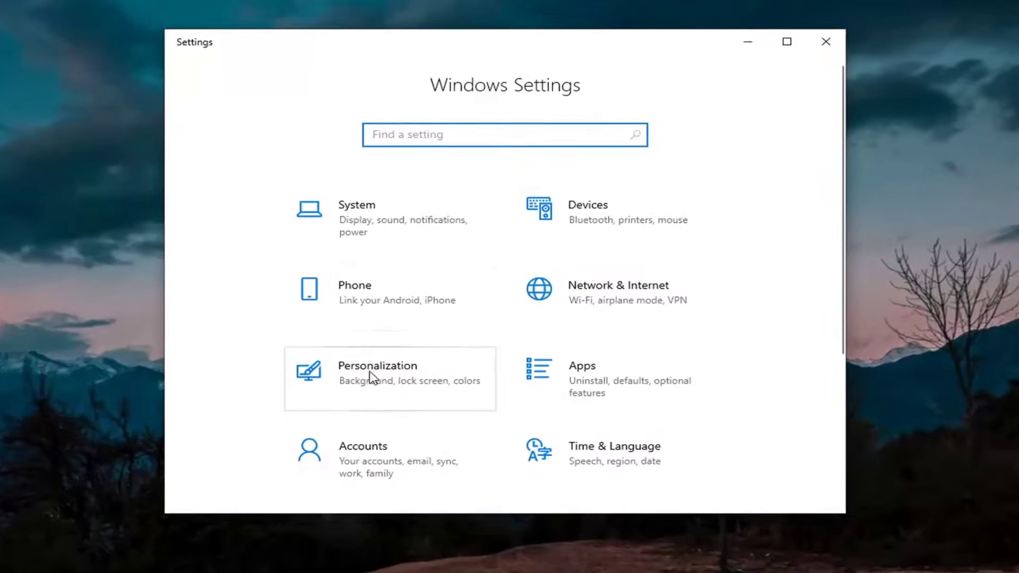
Go to the Taskbar page under Personalization.
click(370, 379)
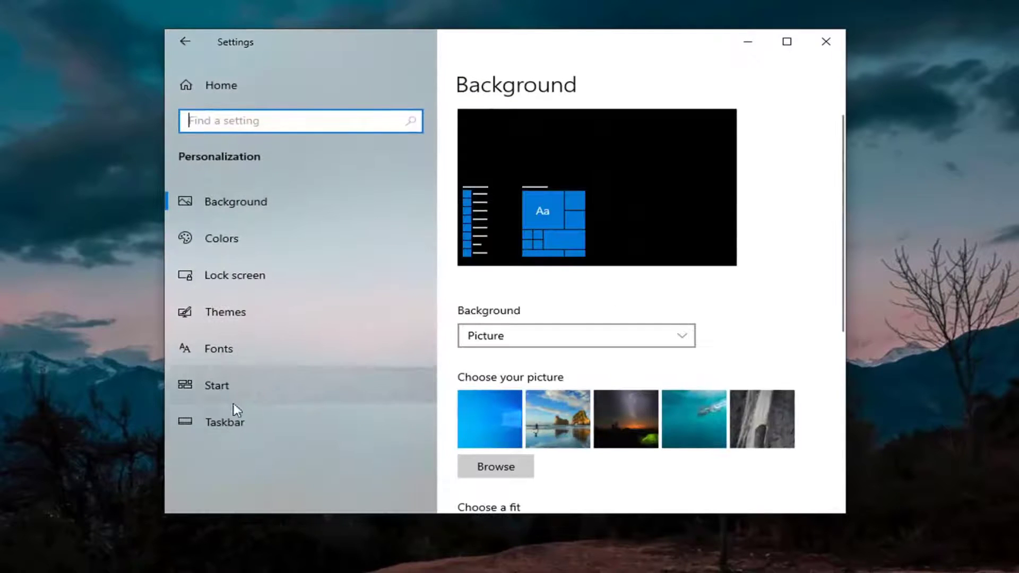
click(228, 421)
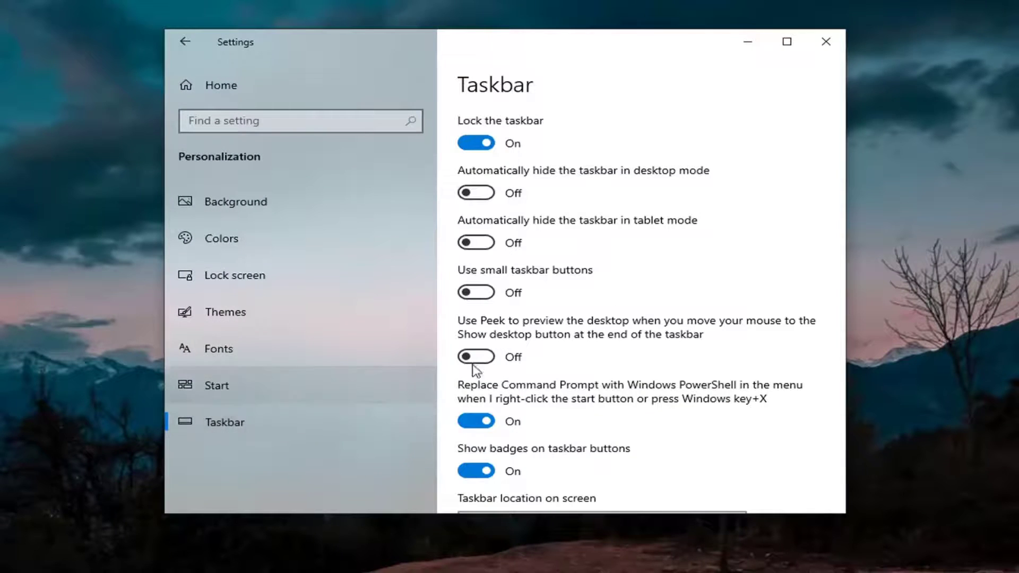
scroll(585, 311, down, 2)
scroll(587, 307, down, 3)
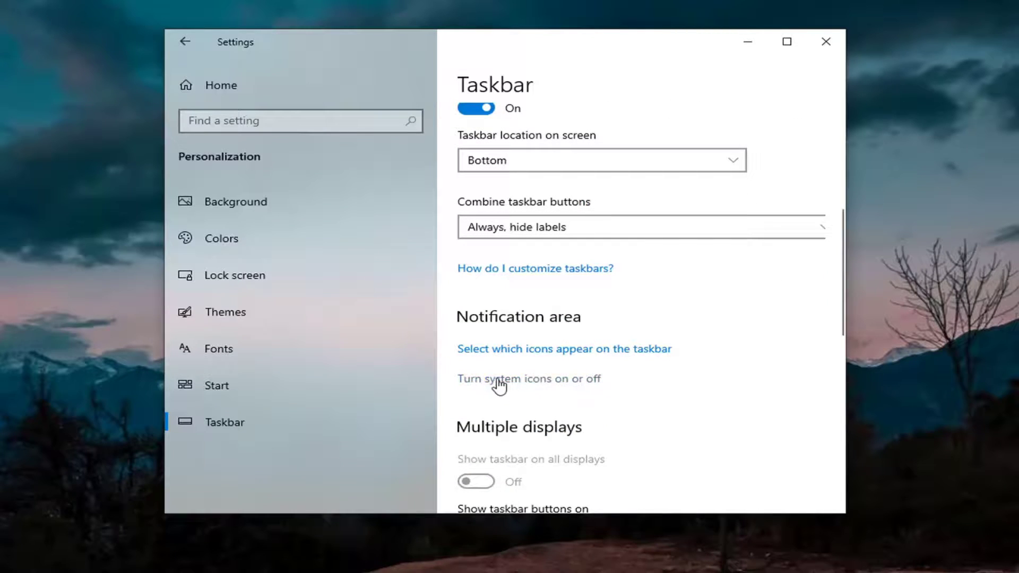
On the system icons page, turn Clock off and back on, then close Settings.
click(520, 379)
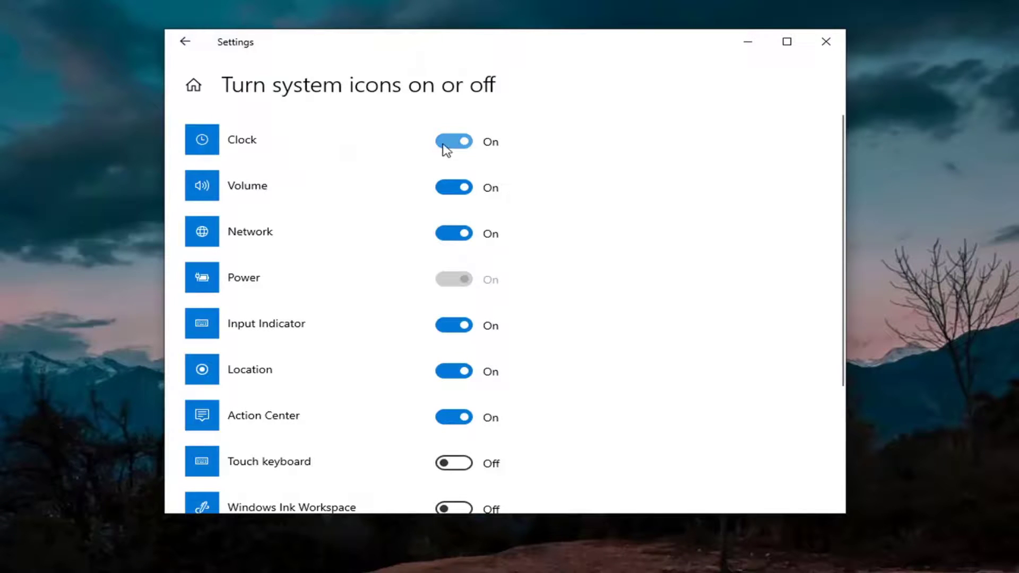
click(455, 144)
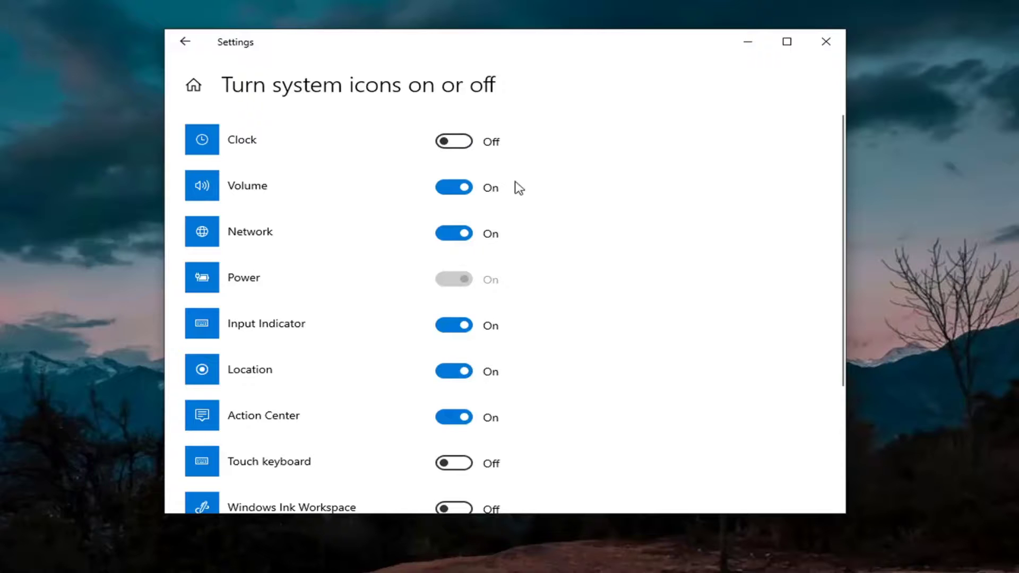
click(454, 144)
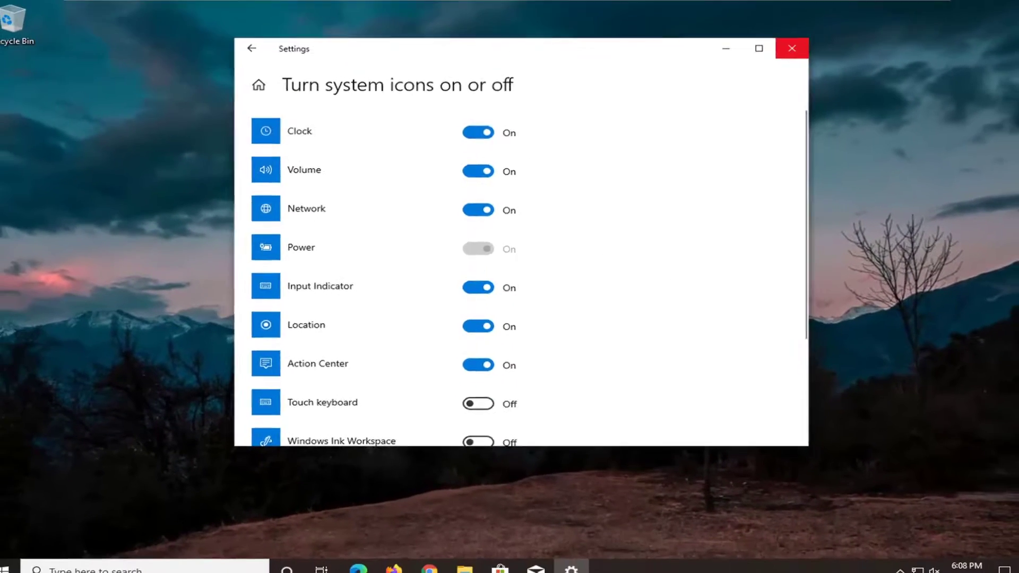
click(789, 45)
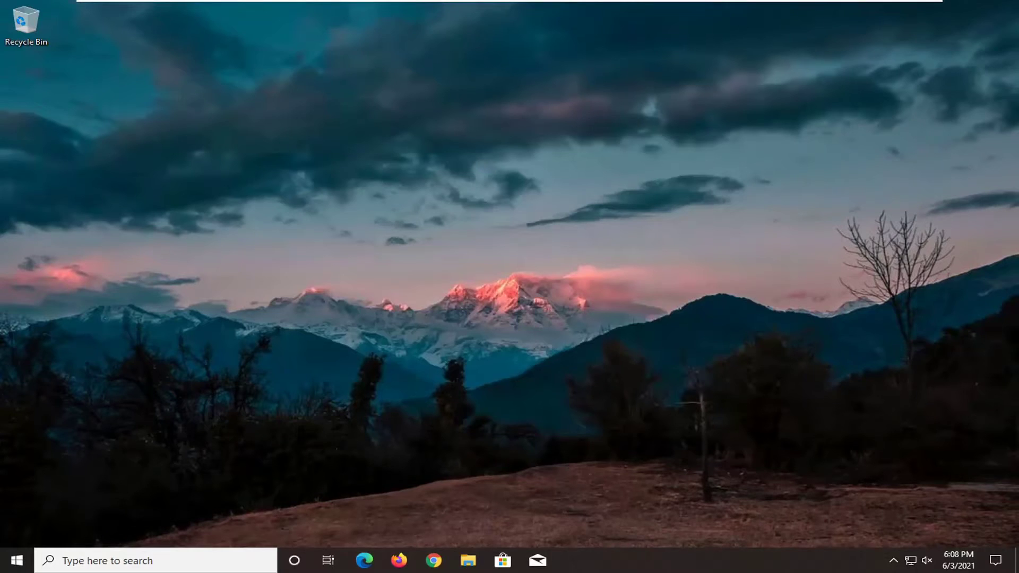